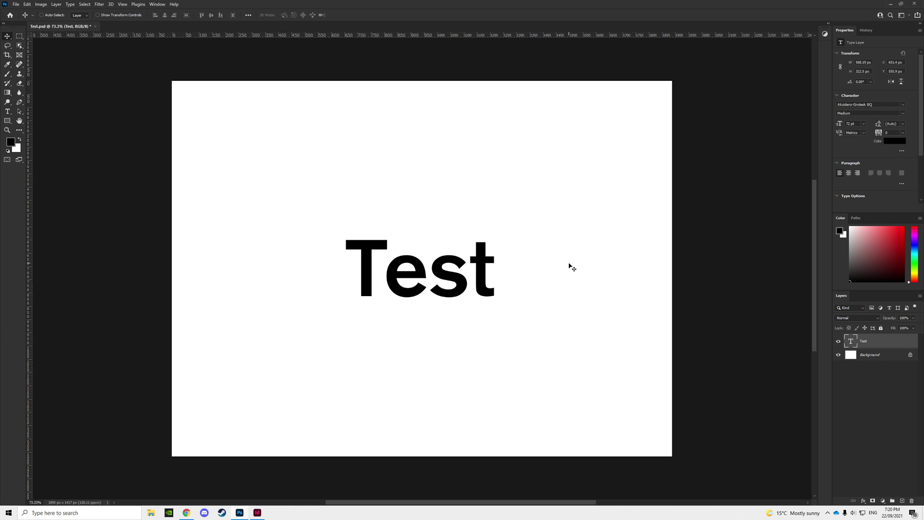
# In Photoshop, check the Akzidenz-Grotesk BQ style list for the Test text, keeping Medium.
pyautogui.press('t')
pyautogui.click(476, 272)
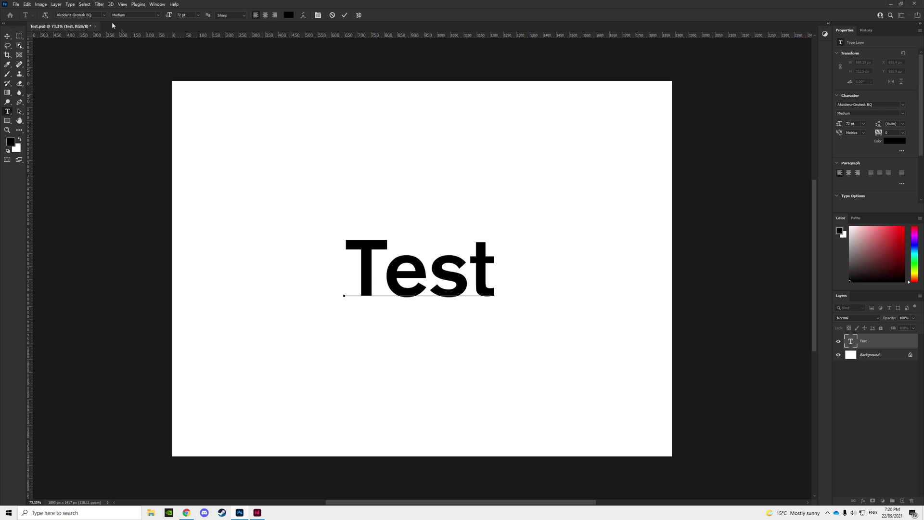
pyautogui.press('ctrl')
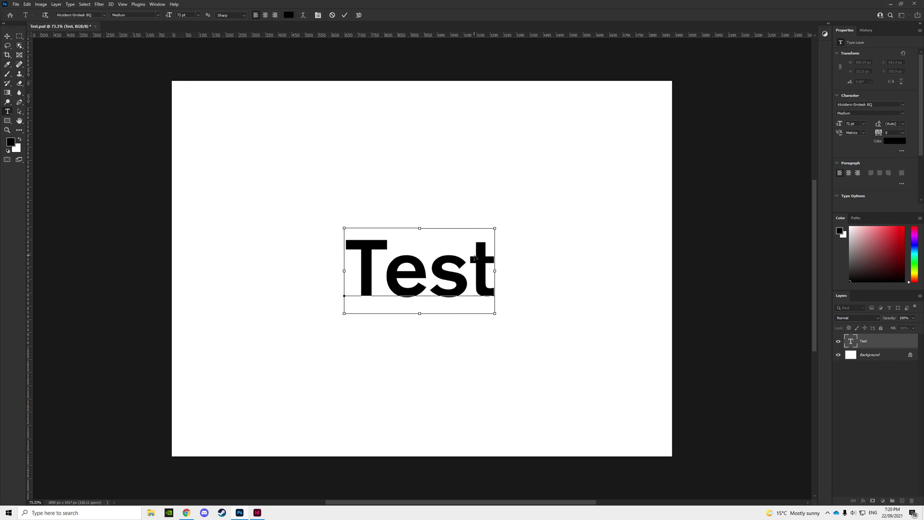
pyautogui.hotkey('ctrl', 'a')
pyautogui.click(158, 15)
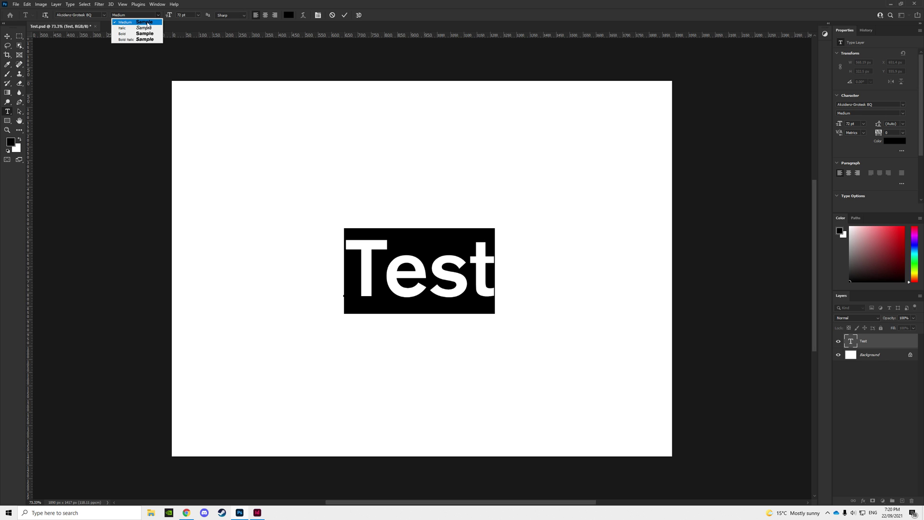
pyautogui.click(147, 23)
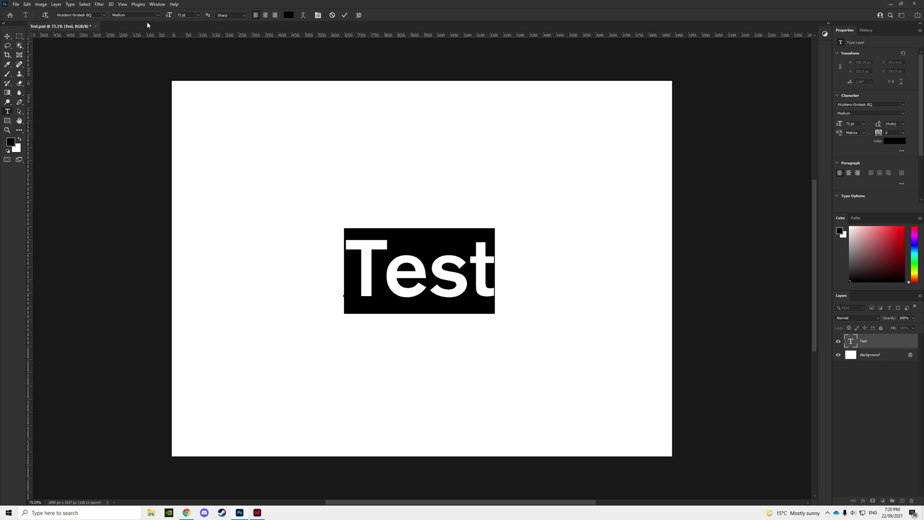
pyautogui.click(8, 37)
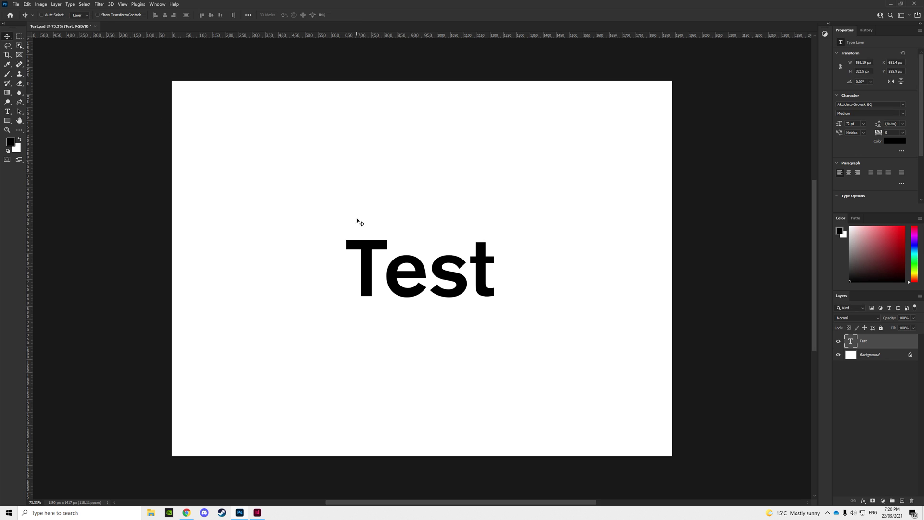
# In InDesign, check which Akzidenz-Grotesk BQ styles are offered for the word Test.
pyautogui.click(258, 516)
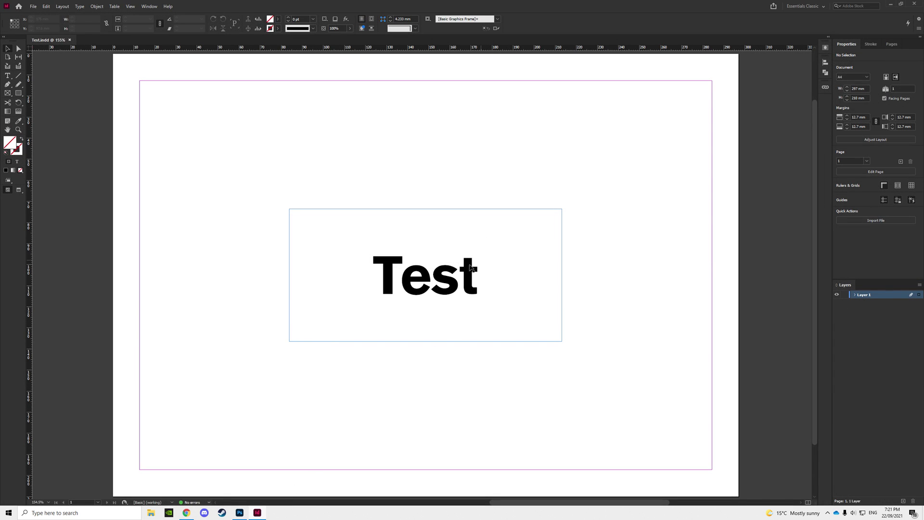
pyautogui.press('t')
pyautogui.doubleClick(472, 267)
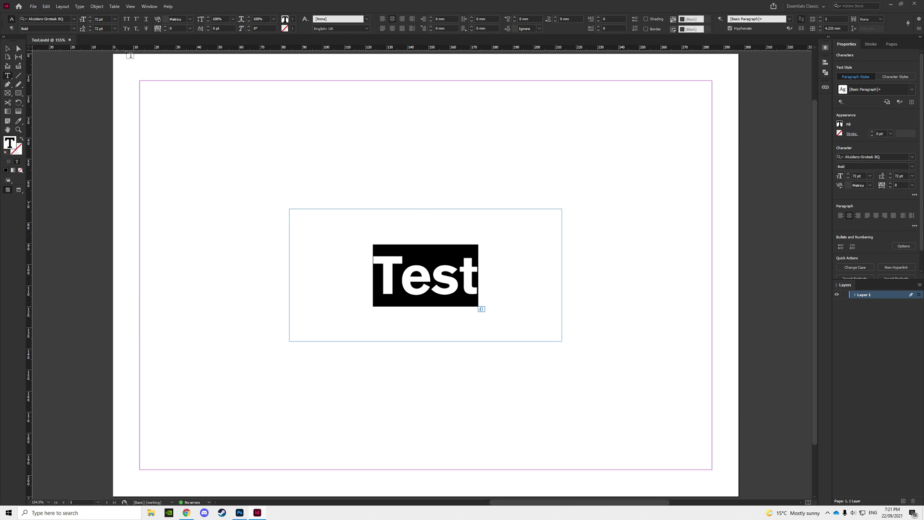
pyautogui.click(74, 28)
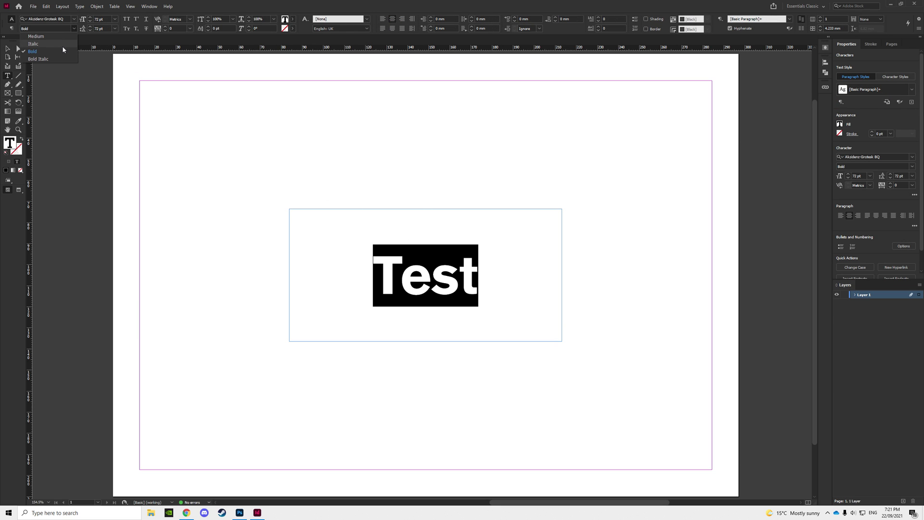
pyautogui.press('Escape')
pyautogui.press('Escape')
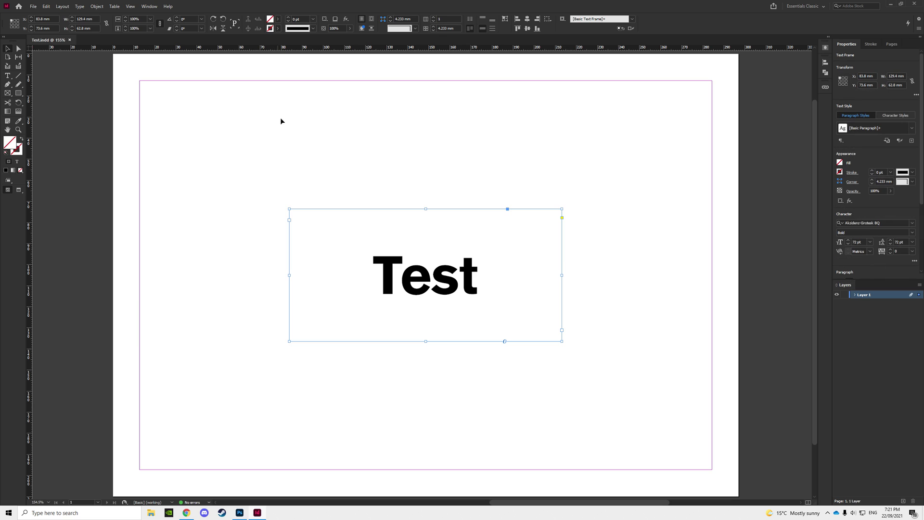
pyautogui.click(313, 134)
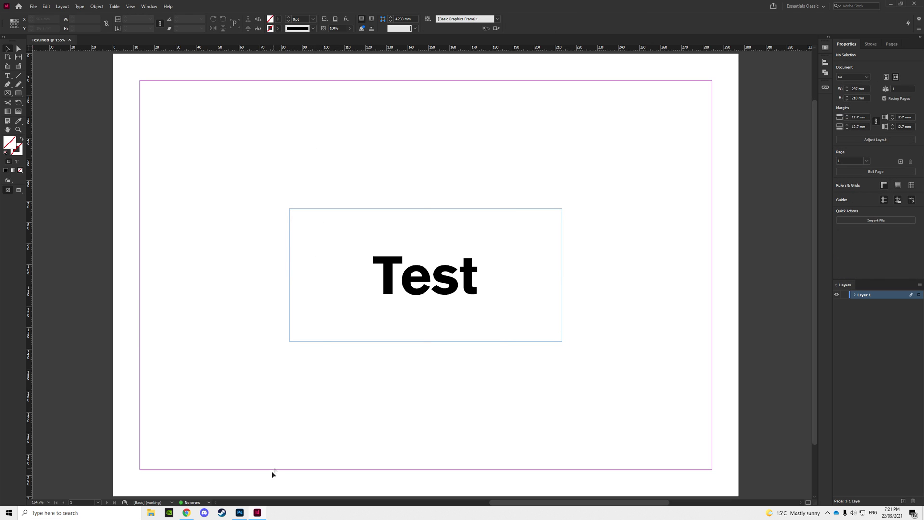
pyautogui.click(240, 513)
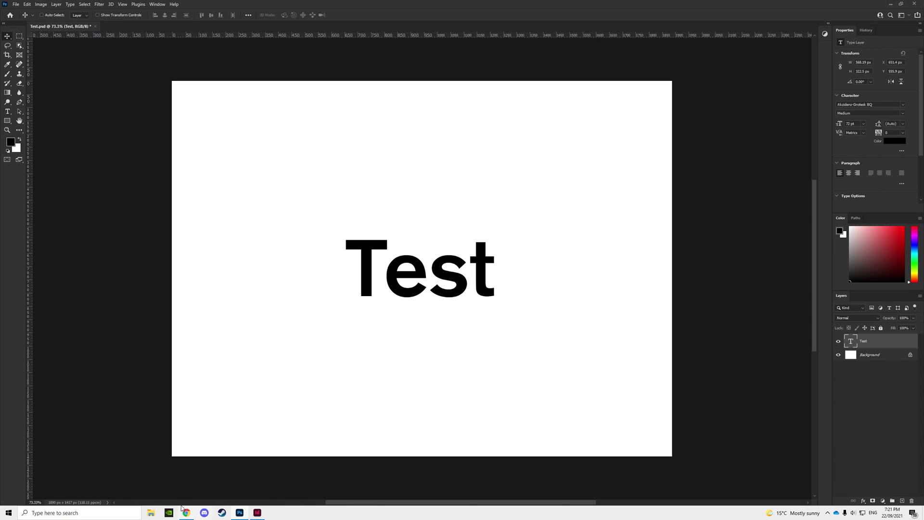
# Reinstall AkzidenzGroteskBQ-Reg.ttf from the desktop AkzidenzGroteskBQ folder, replacing the existing copy.
pyautogui.press('super+d')
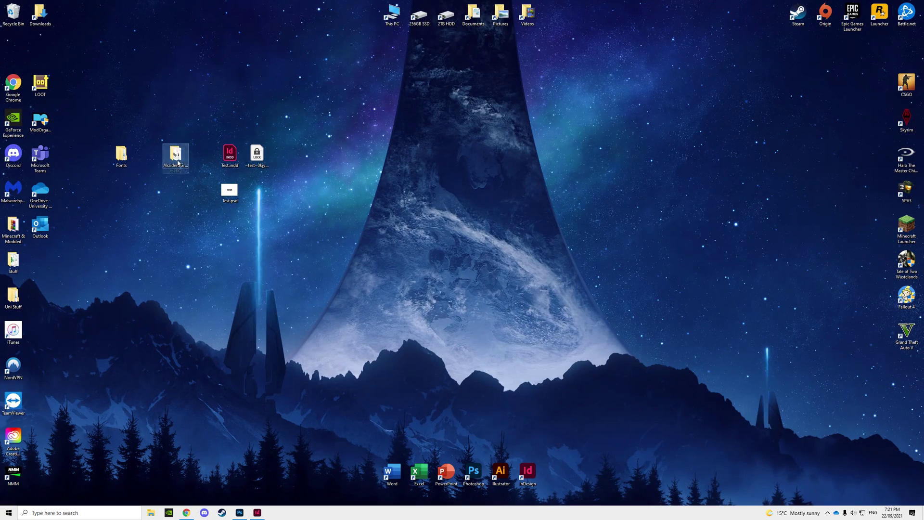
pyautogui.doubleClick(175, 154)
pyautogui.doubleClick(374, 226)
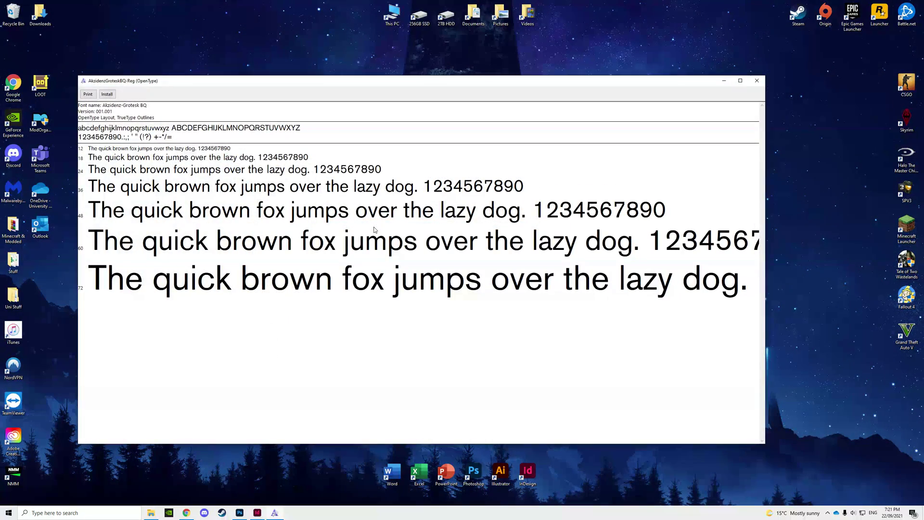
pyautogui.click(107, 94)
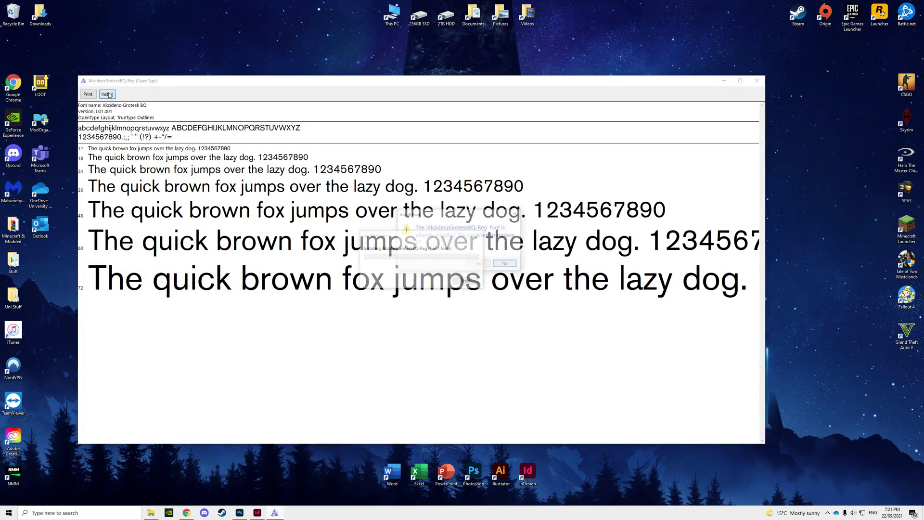
pyautogui.click(478, 264)
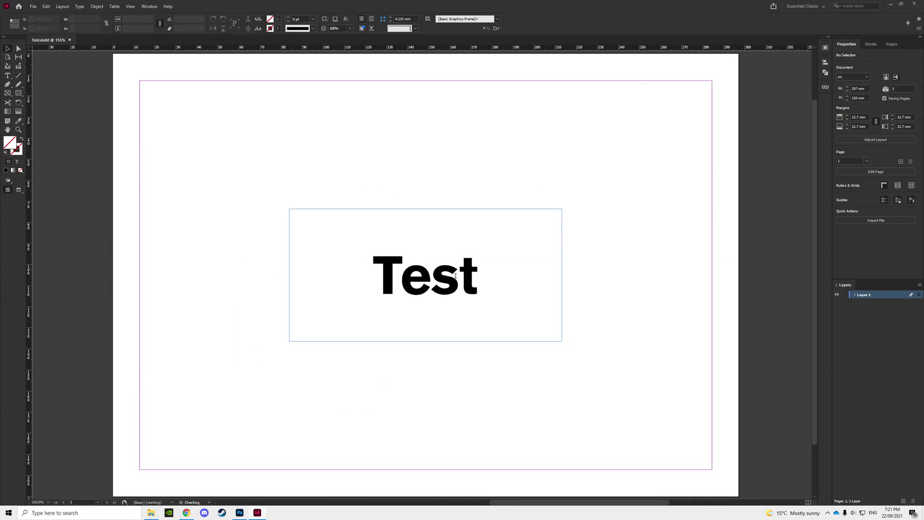
pyautogui.doubleClick(455, 275)
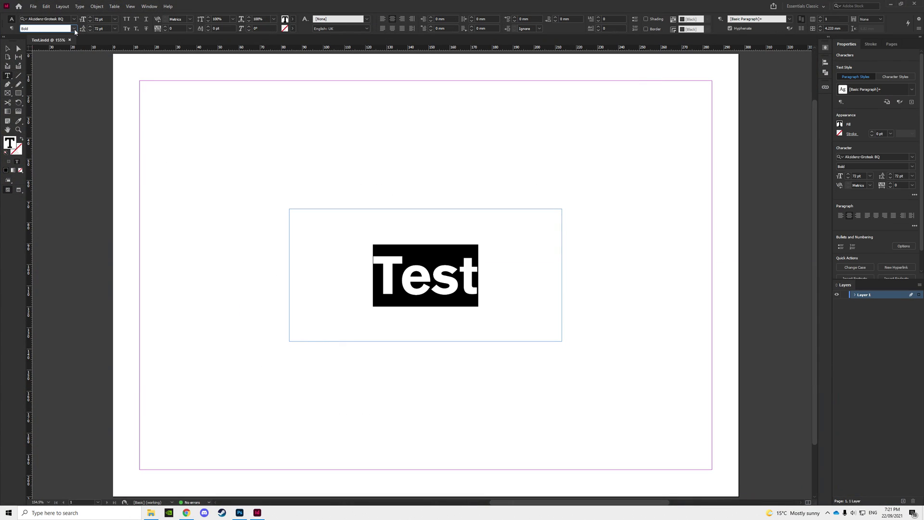
pyautogui.click(891, 3)
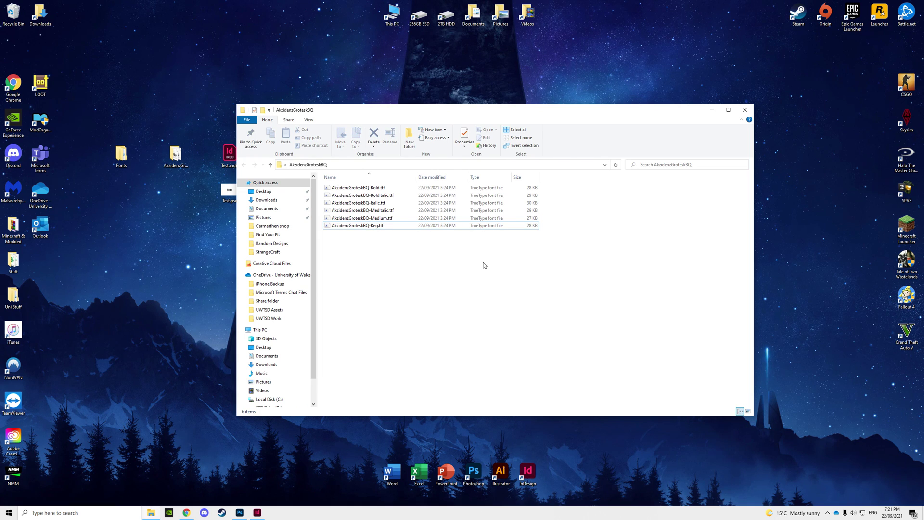
# Drag all six AkzidenzGroteskBQ .ttf files into the shell:fonts window, replacing the installed versions.
pyautogui.press('super+r')
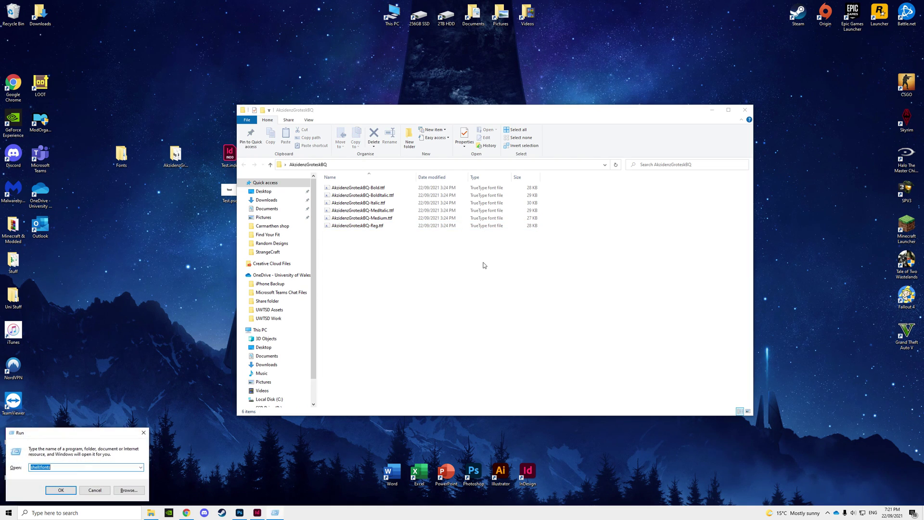
pyautogui.click(62, 491)
pyautogui.moveTo(385, 109); pyautogui.dragTo(561, 108)
pyautogui.click(357, 267)
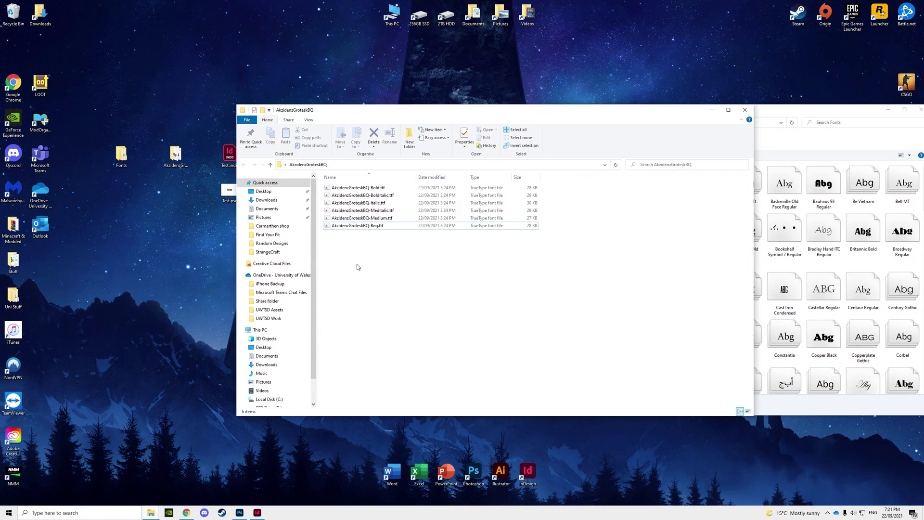
pyautogui.hotkey('ctrl', 'a')
pyautogui.moveTo(359, 210); pyautogui.dragTo(794, 269)
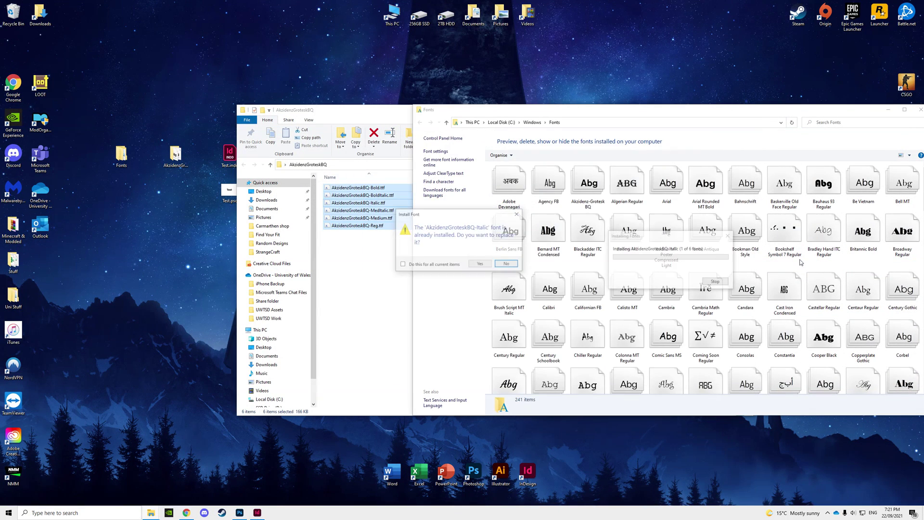
pyautogui.click(480, 264)
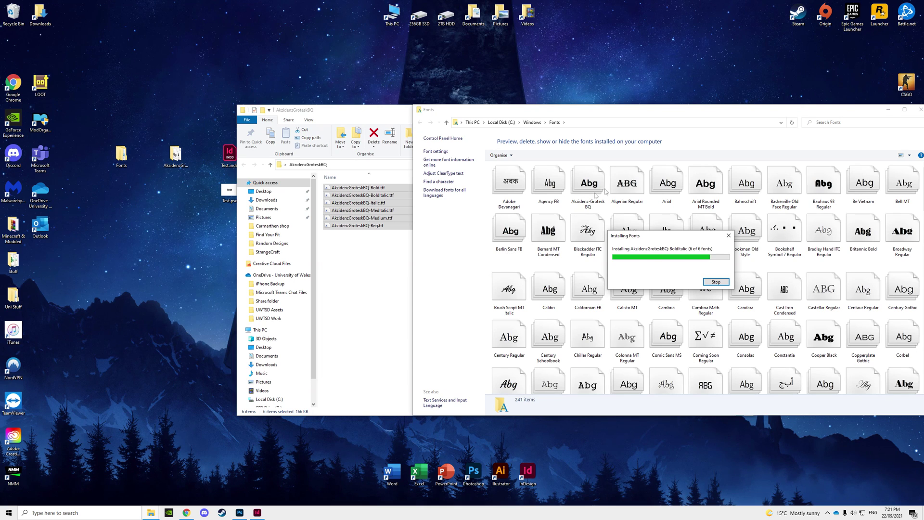
pyautogui.moveTo(838, 112); pyautogui.dragTo(565, 114)
# Search the installed fonts for 'akz' and open the Akzidenz-Grotesk BQ family to view its four fonts.
pyautogui.click(566, 126)
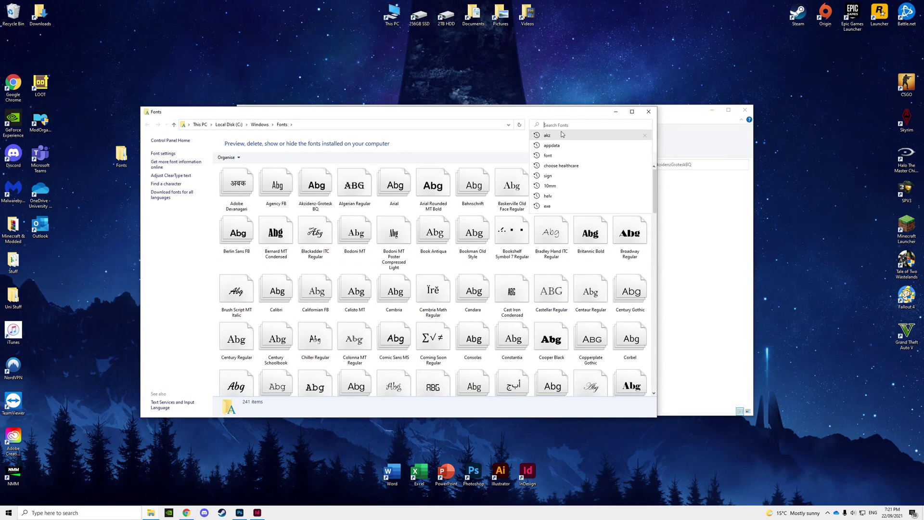
pyautogui.click(536, 206)
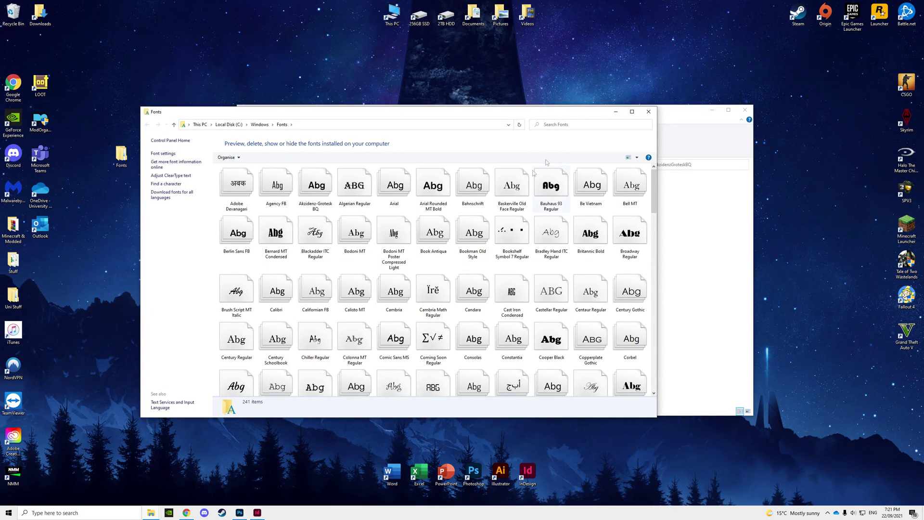
pyautogui.click(568, 124)
pyautogui.write('akz')
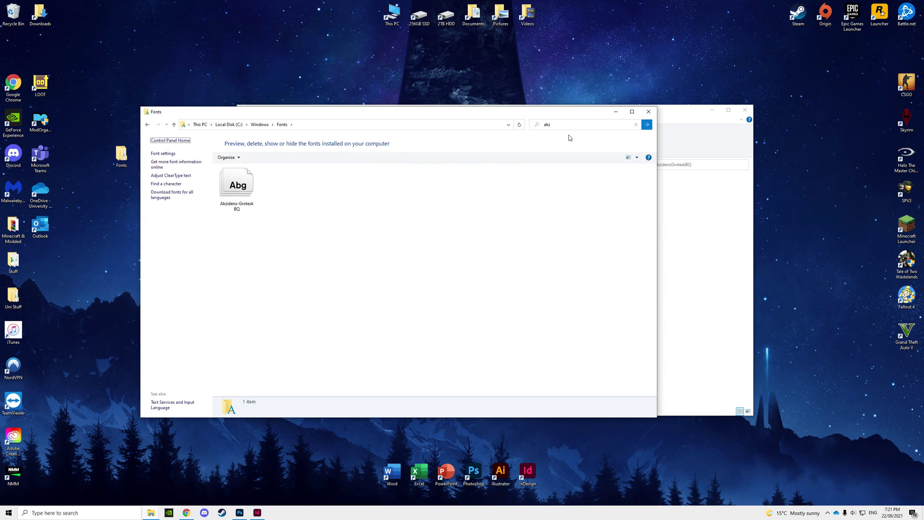
pyautogui.doubleClick(237, 188)
pyautogui.moveTo(421, 271); pyautogui.dragTo(363, 283)
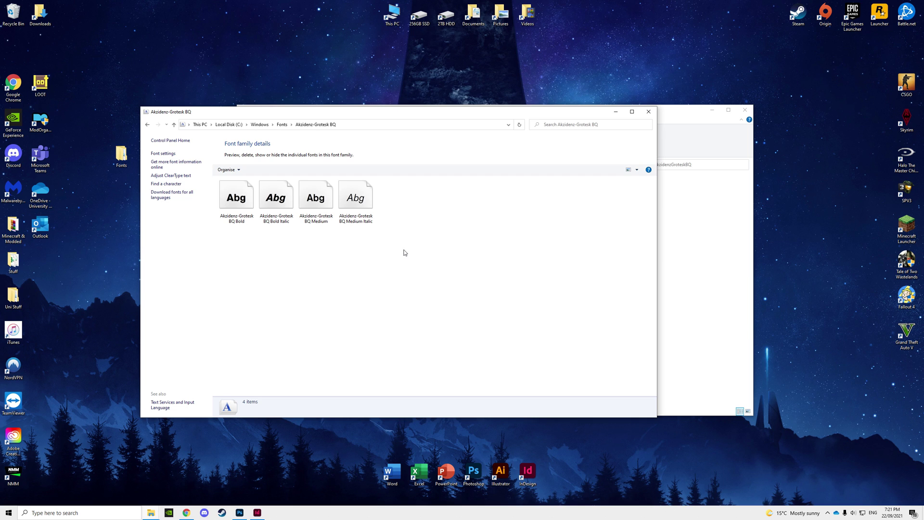
# Close the font family window and the AkzidenzGroteskBQ folder window.
pyautogui.click(648, 111)
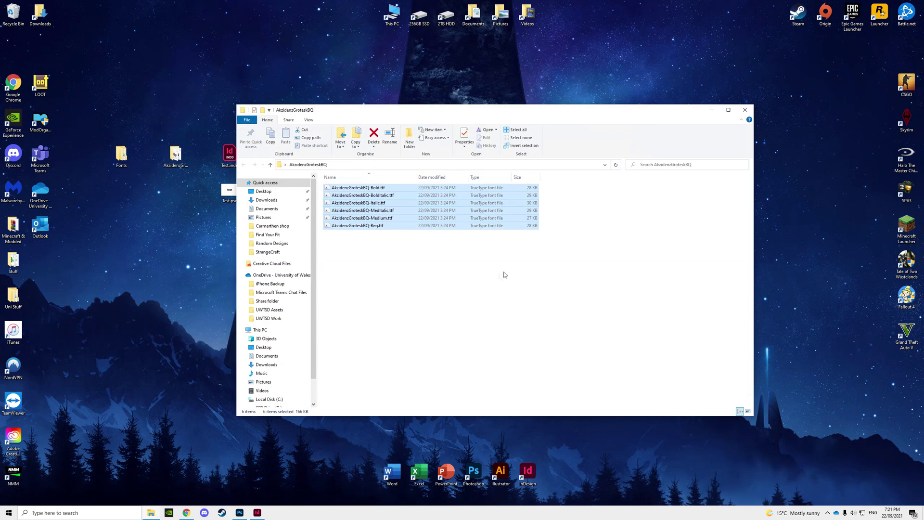
pyautogui.click(536, 242)
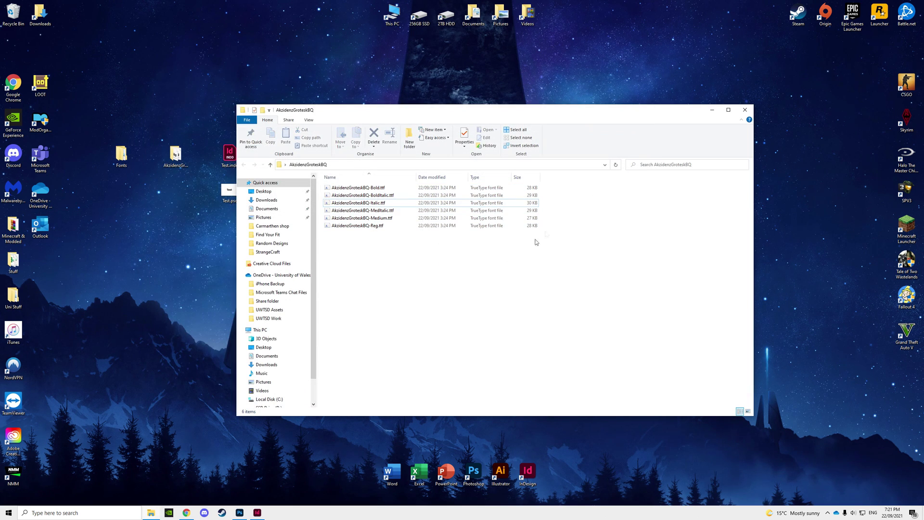
pyautogui.click(746, 110)
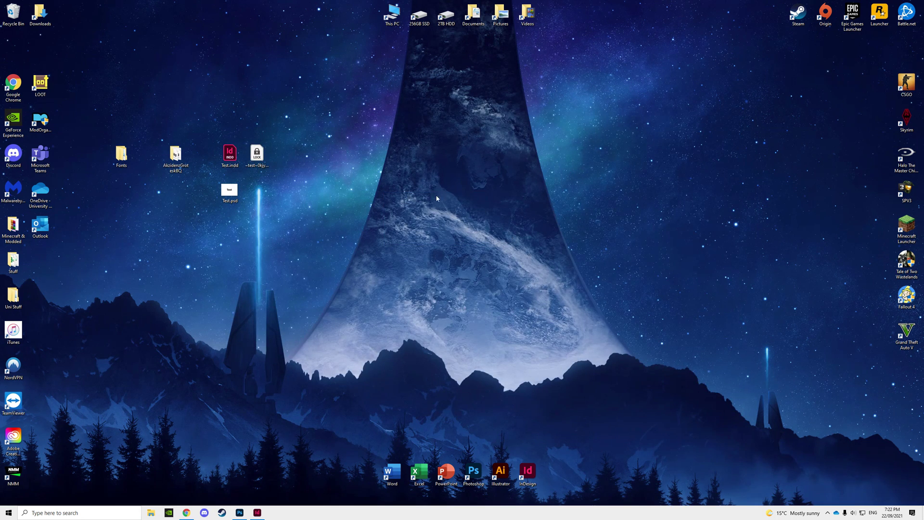
# Browse from This PC through Local Disk (C:), Program Files and Common Files to Adobe.
pyautogui.doubleClick(391, 13)
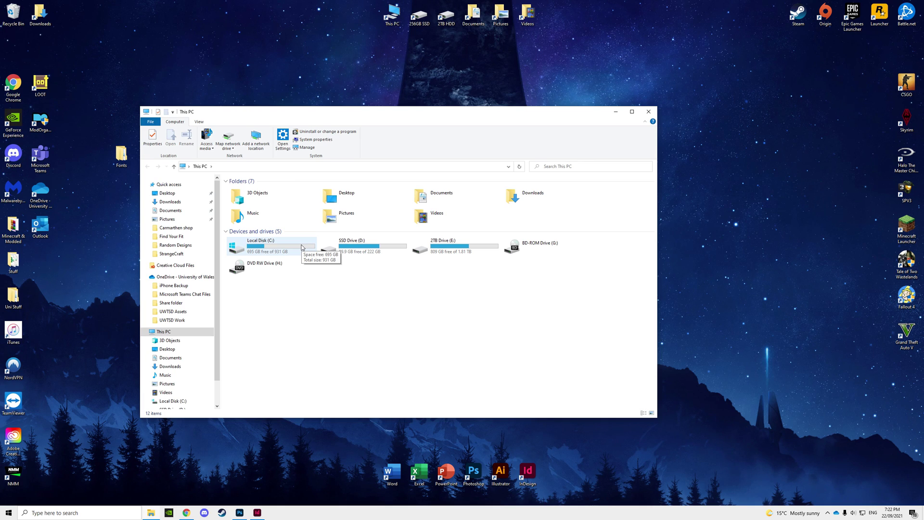
pyautogui.doubleClick(301, 247)
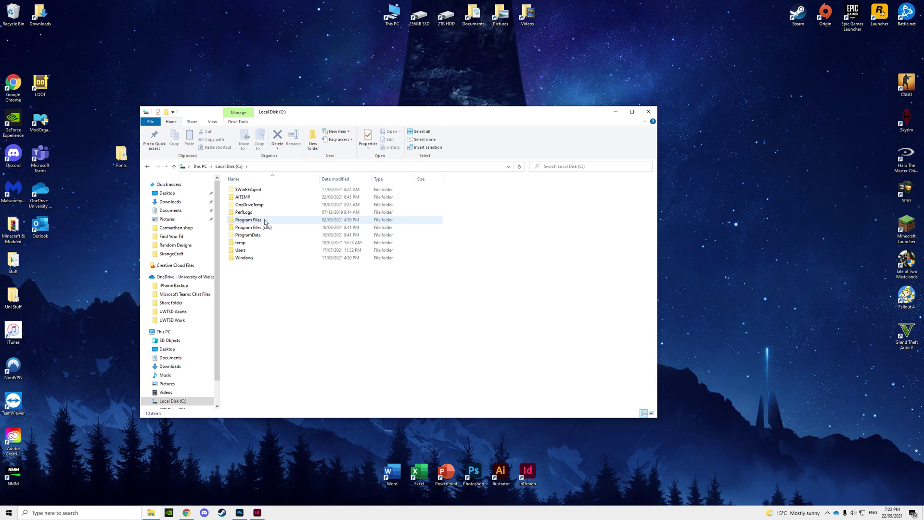
pyautogui.doubleClick(265, 220)
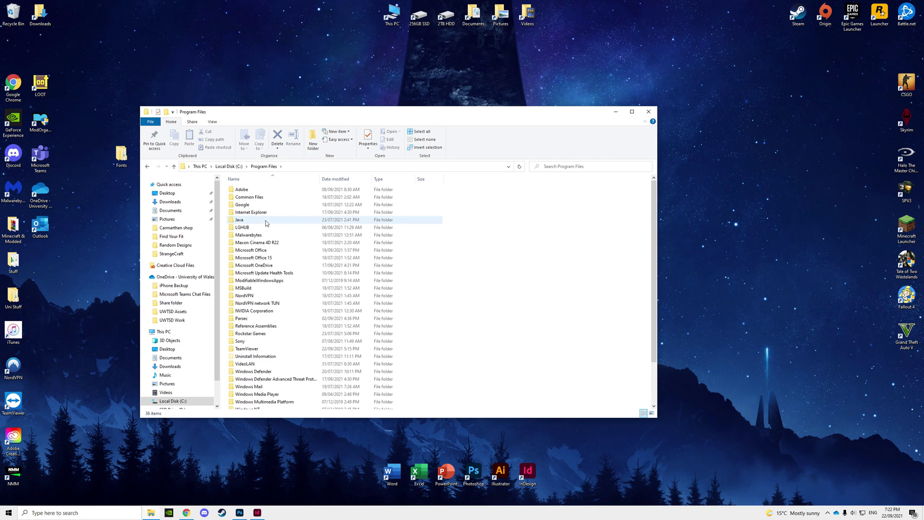
pyautogui.doubleClick(265, 200)
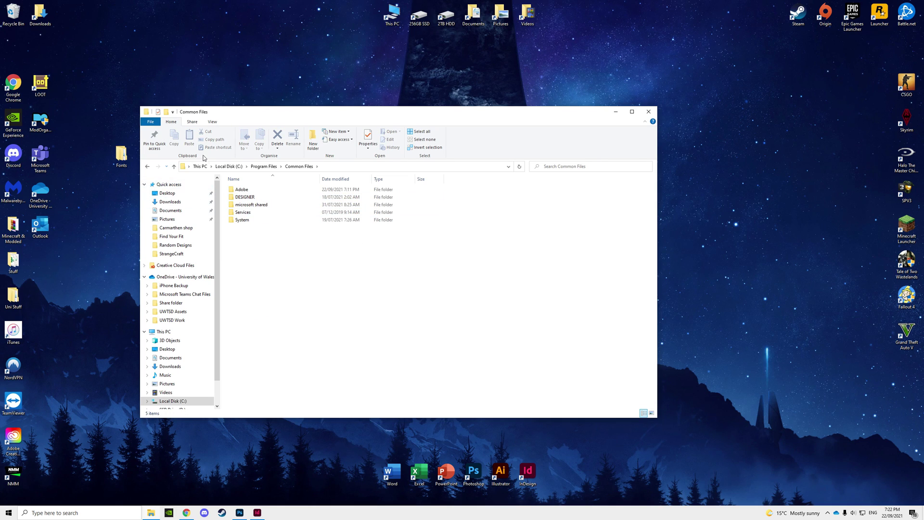
pyautogui.doubleClick(242, 189)
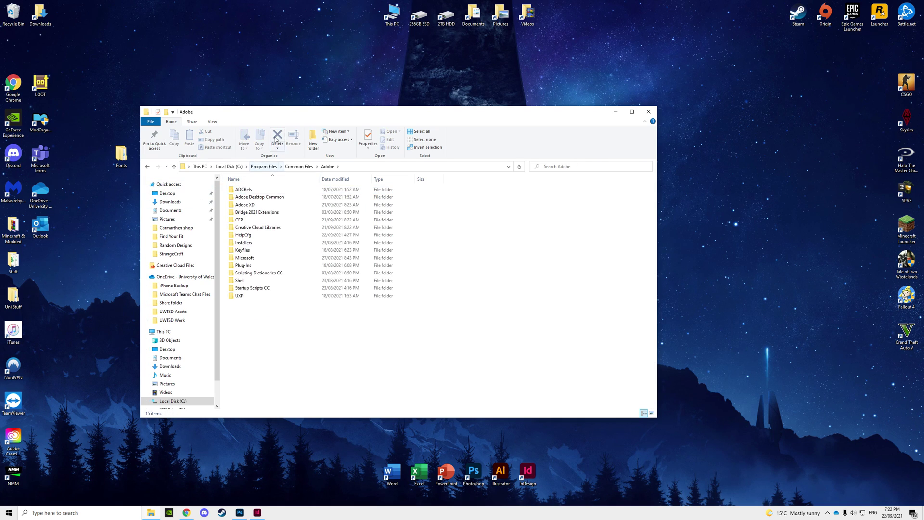
pyautogui.moveTo(279, 118); pyautogui.dragTo(336, 119)
# Delete the accidentally created new folder in Adobe, then open the desktop Fonts folder.
pyautogui.rightClick(335, 318)
pyautogui.moveTo(366, 405)
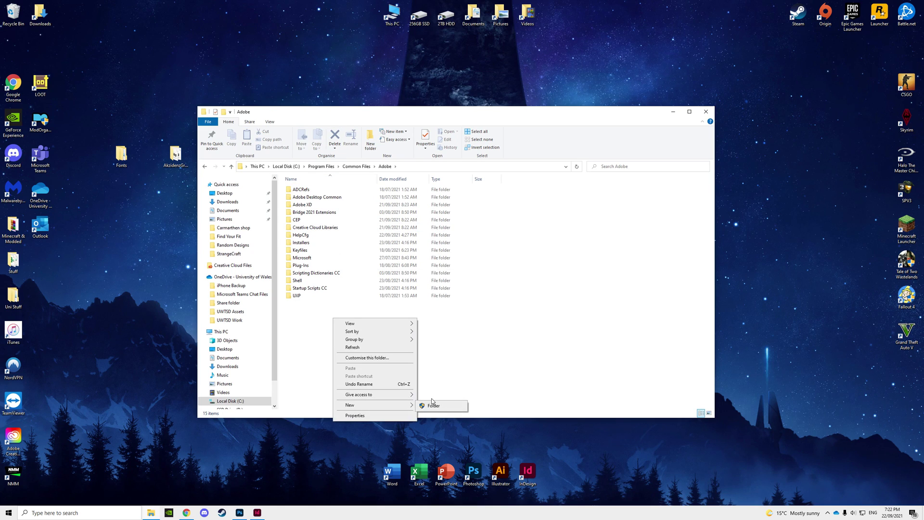
pyautogui.click(431, 405)
pyautogui.write('Fonts')
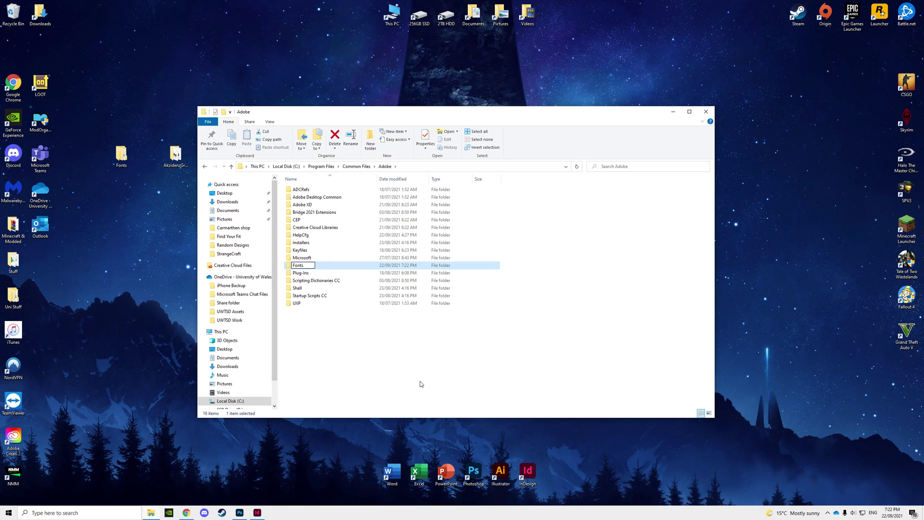
pyautogui.press('Escape')
pyautogui.press('Delete')
pyautogui.click(440, 208)
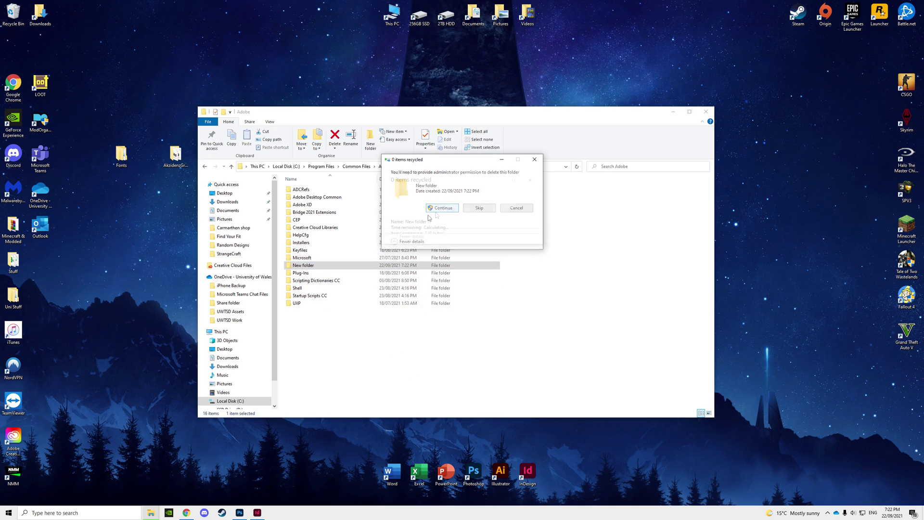
pyautogui.doubleClick(125, 163)
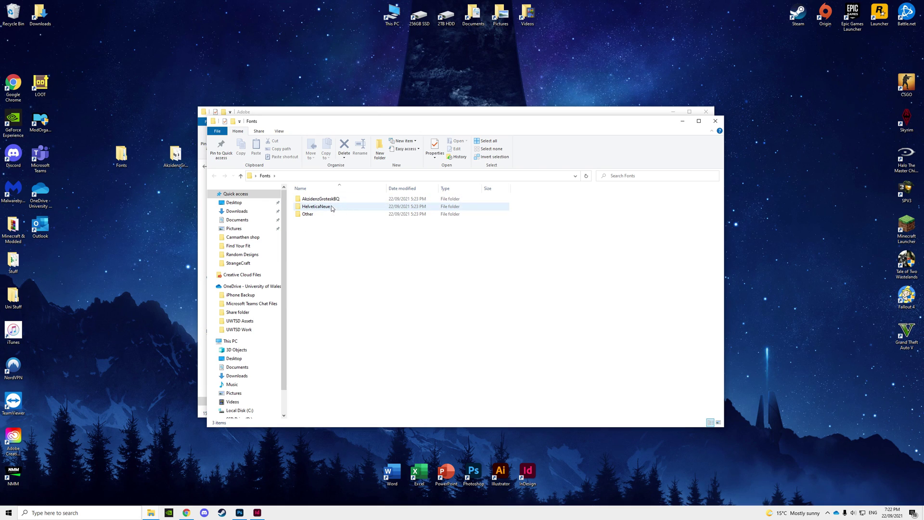
# Look inside the AkzidenzGroteskBQ and HelveticaNeue subfolders, then close the Fonts window.
pyautogui.doubleClick(332, 199)
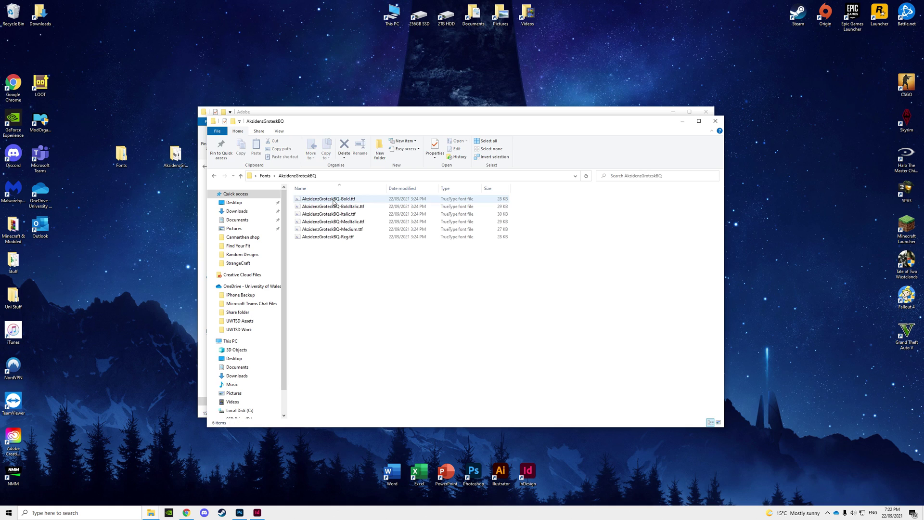
pyautogui.hotkey('alt', 'Left')
pyautogui.doubleClick(318, 206)
pyautogui.hotkey('alt', 'Left')
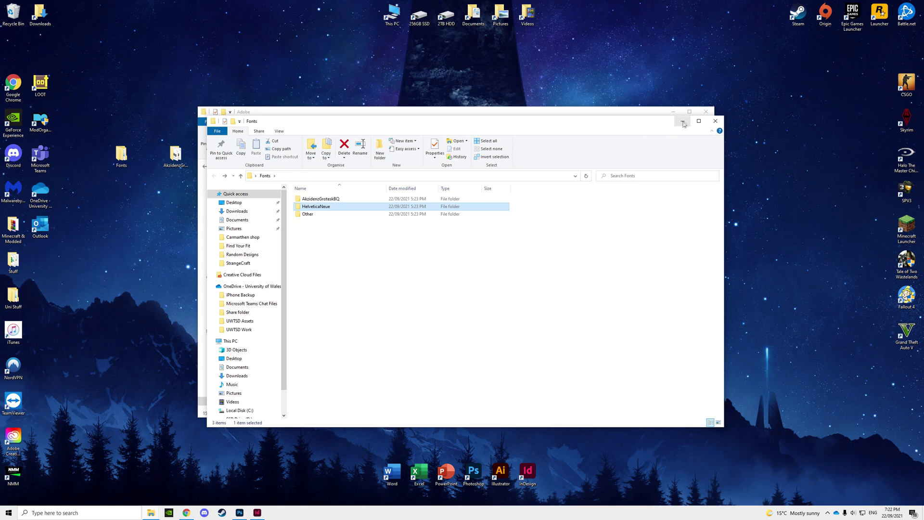
pyautogui.click(715, 120)
# Move the desktop Fonts folder into Common Files\Adobe with administrator permission.
pyautogui.moveTo(122, 155); pyautogui.dragTo(373, 340)
pyautogui.click(439, 209)
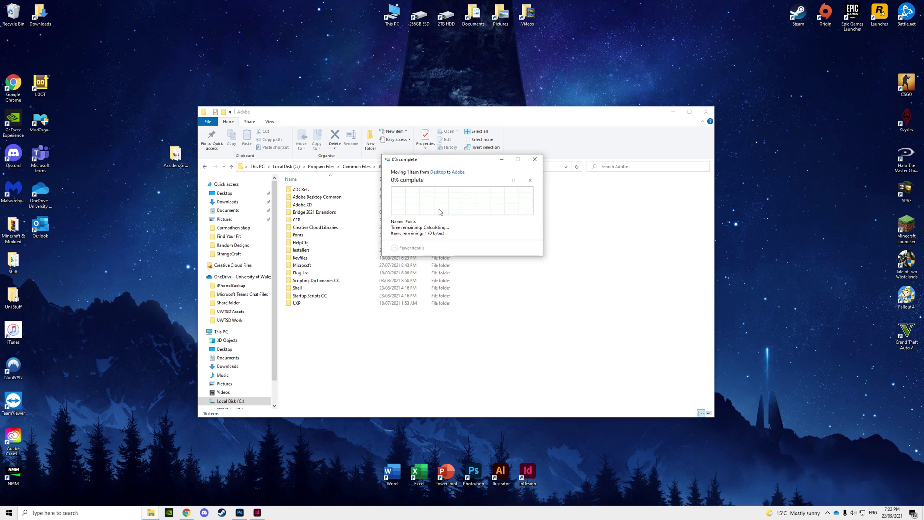
pyautogui.click(243, 511)
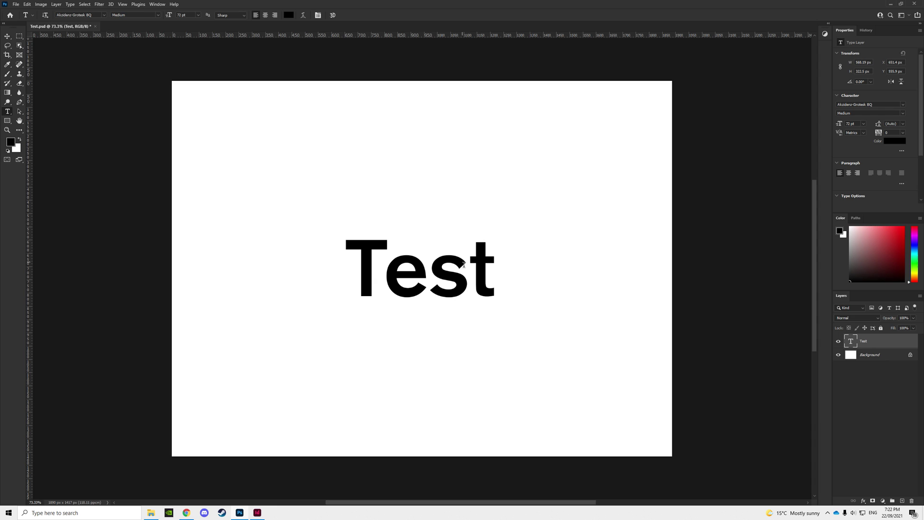
# Check the Test text's Akzidenz-Grotesk BQ style list, then quit Photoshop without saving.
pyautogui.click(464, 265)
pyautogui.hotkey('ctrl', 'a')
pyautogui.click(158, 15)
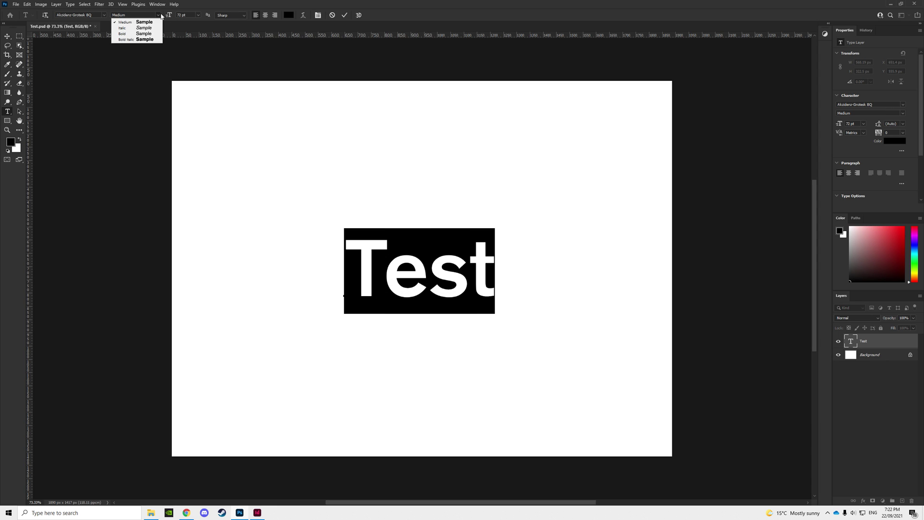
pyautogui.click(160, 15)
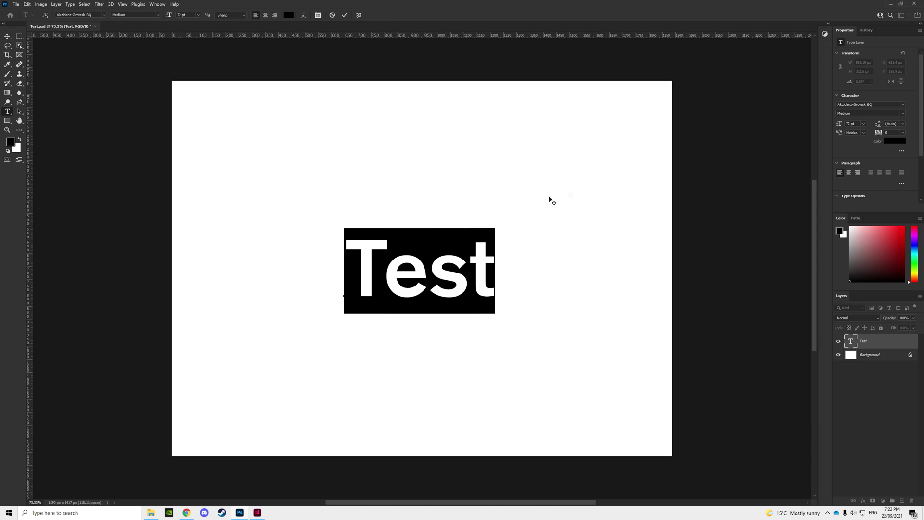
pyautogui.hotkey('ctrl', 'q')
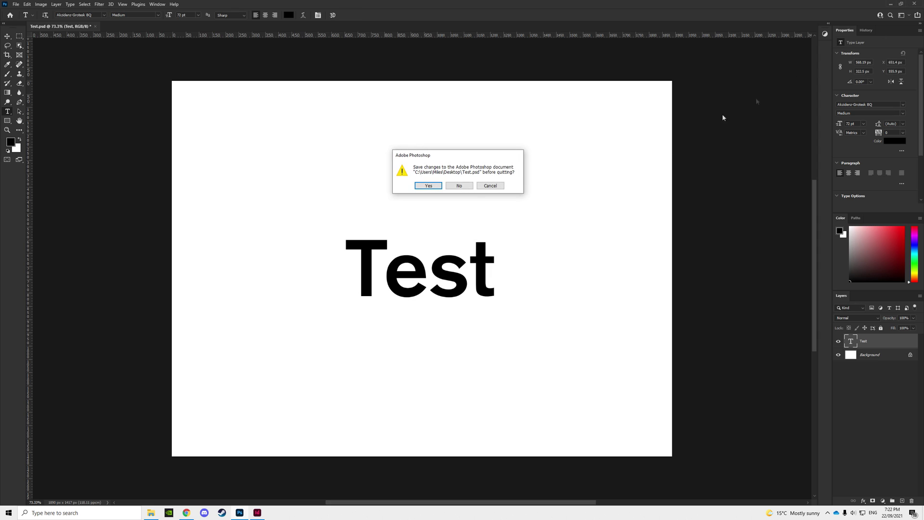
pyautogui.click(454, 187)
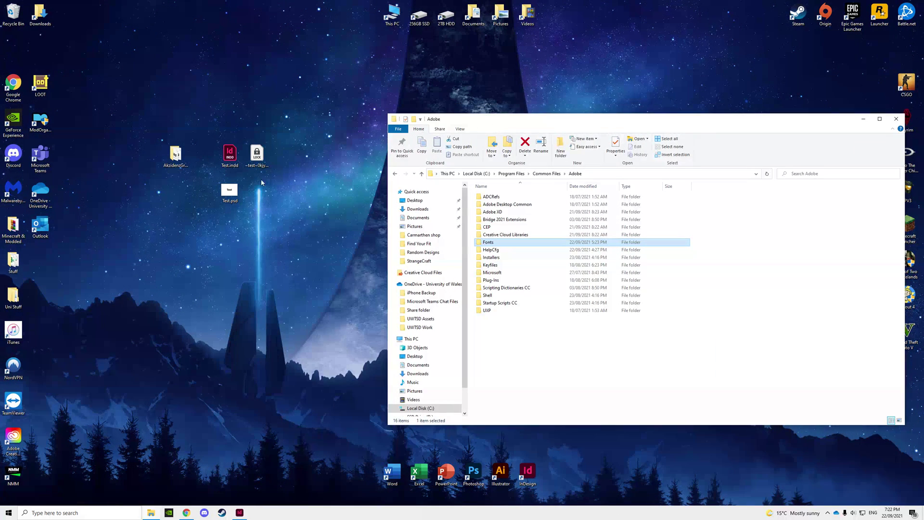
# Reopen Test.psd from the desktop in Photoshop and minimize the Adobe folder window.
pyautogui.doubleClick(230, 189)
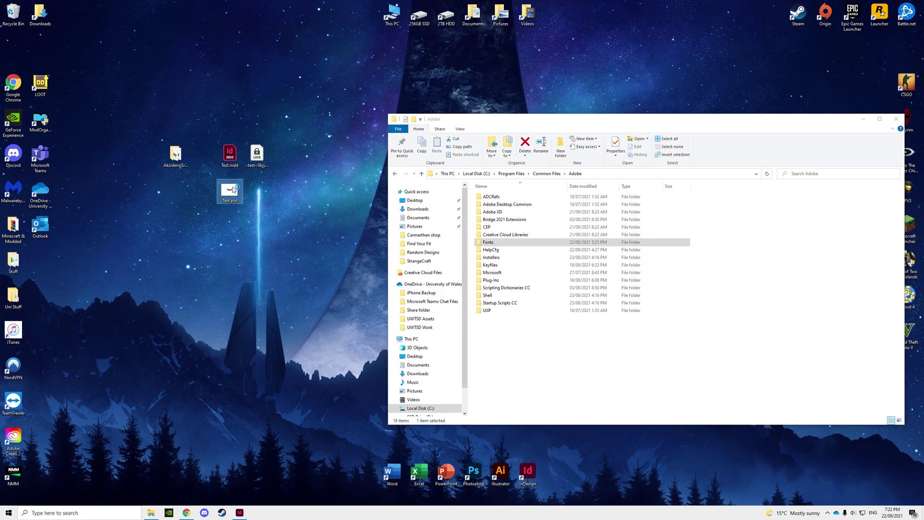
pyautogui.click(863, 119)
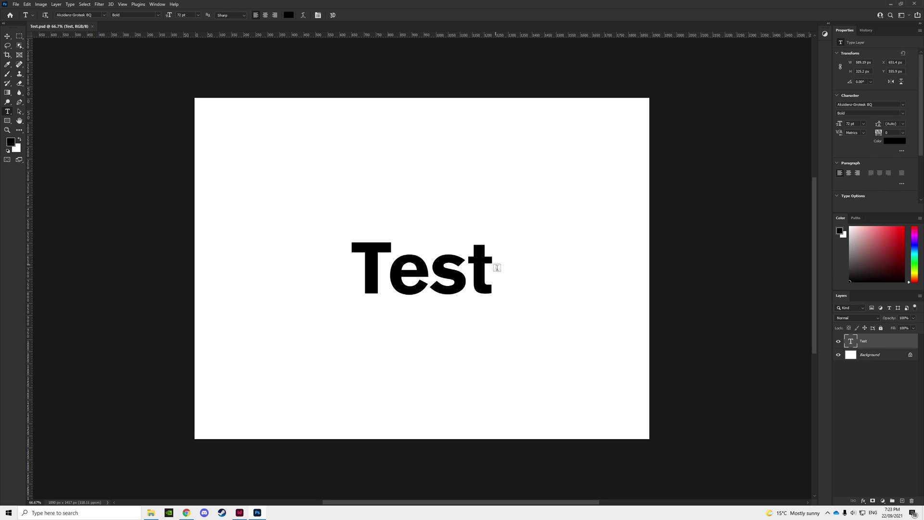
# Select the word Test and change it to Akzidenz-Grotesk BQ Regular, committing the edit.
pyautogui.moveTo(495, 266); pyautogui.dragTo(356, 267)
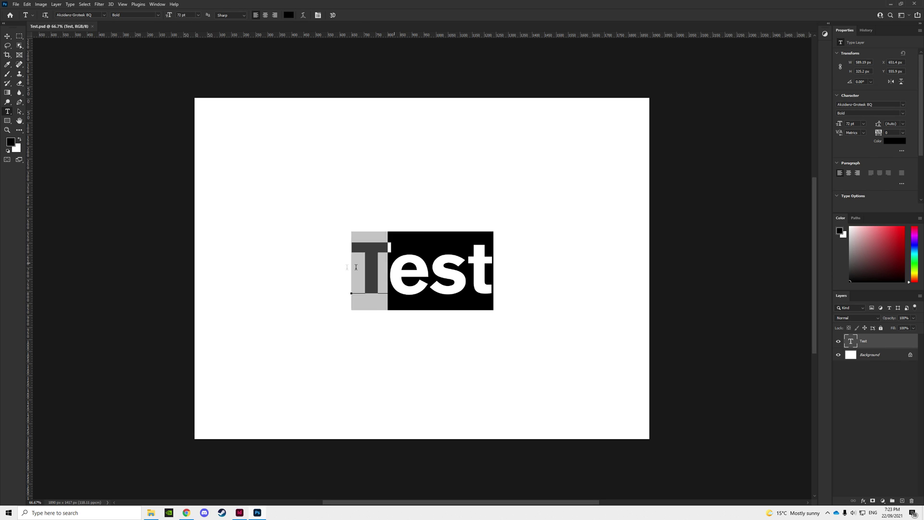
pyautogui.click(158, 15)
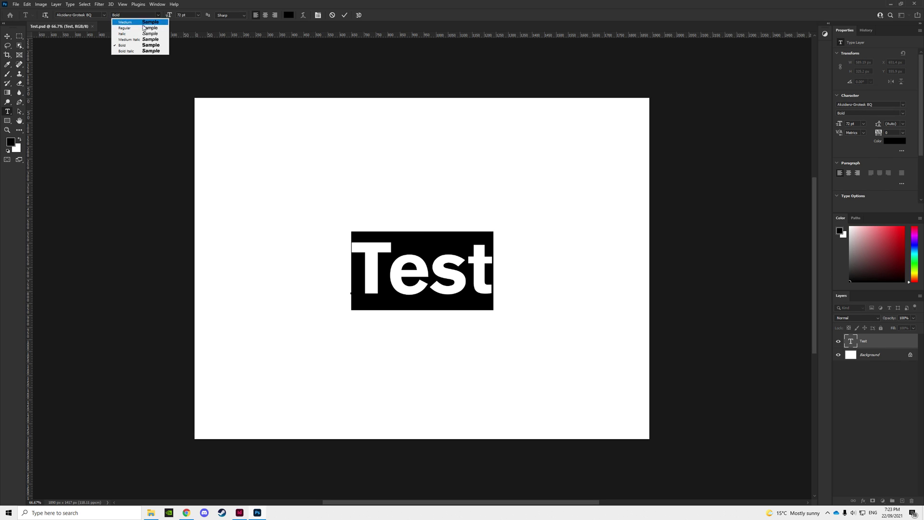
pyautogui.click(142, 28)
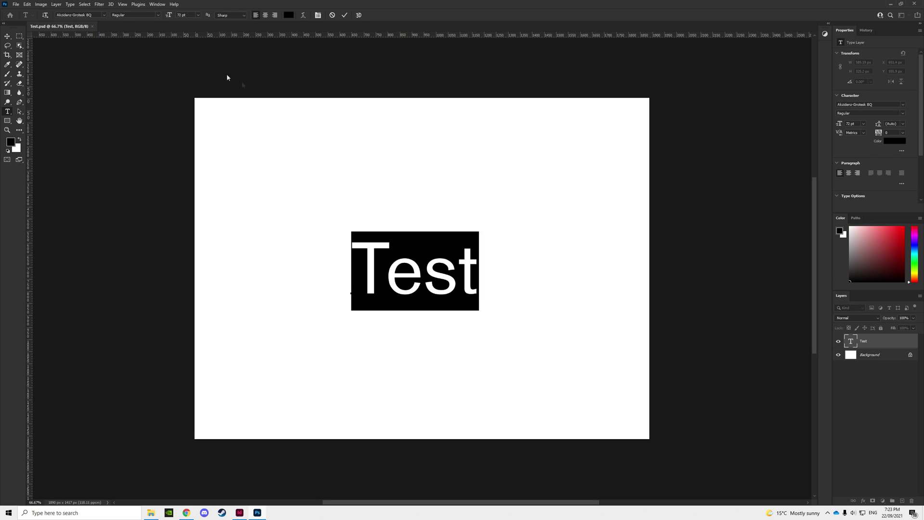
pyautogui.click(304, 124)
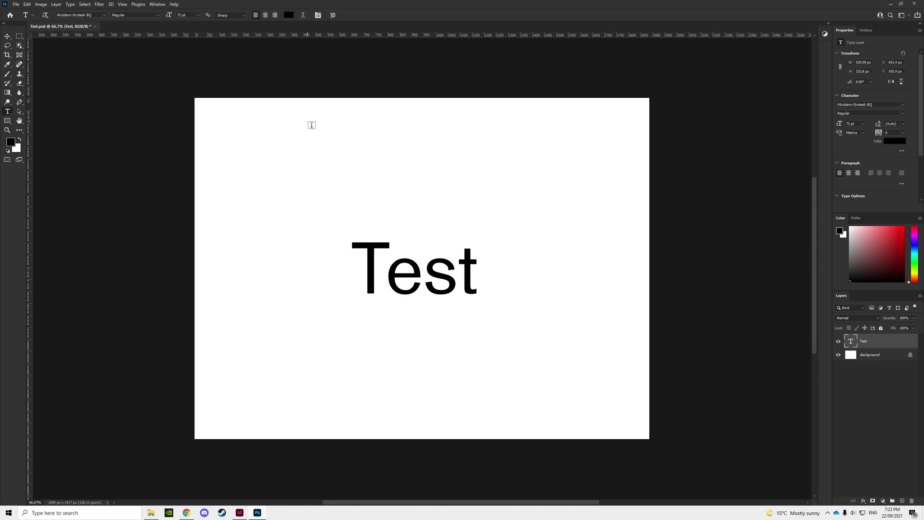